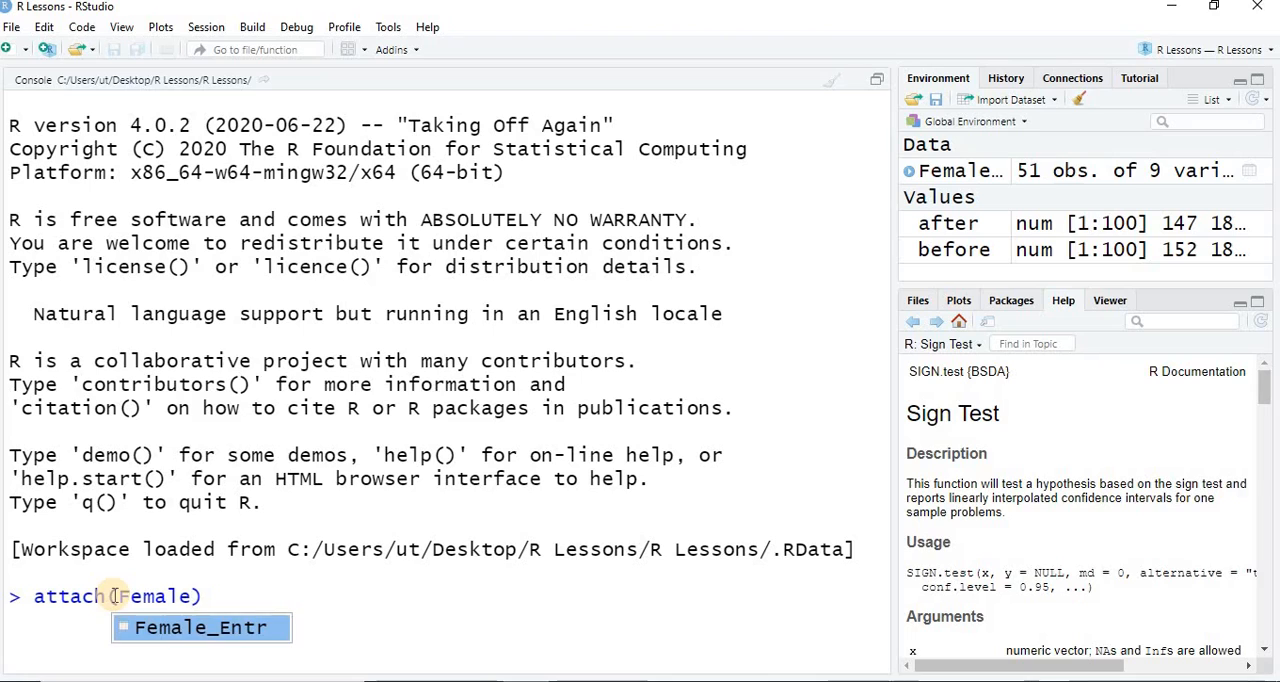
- Attach the Female_Entr data set and print its Women_Entr_Index variable in the console
key("Return")
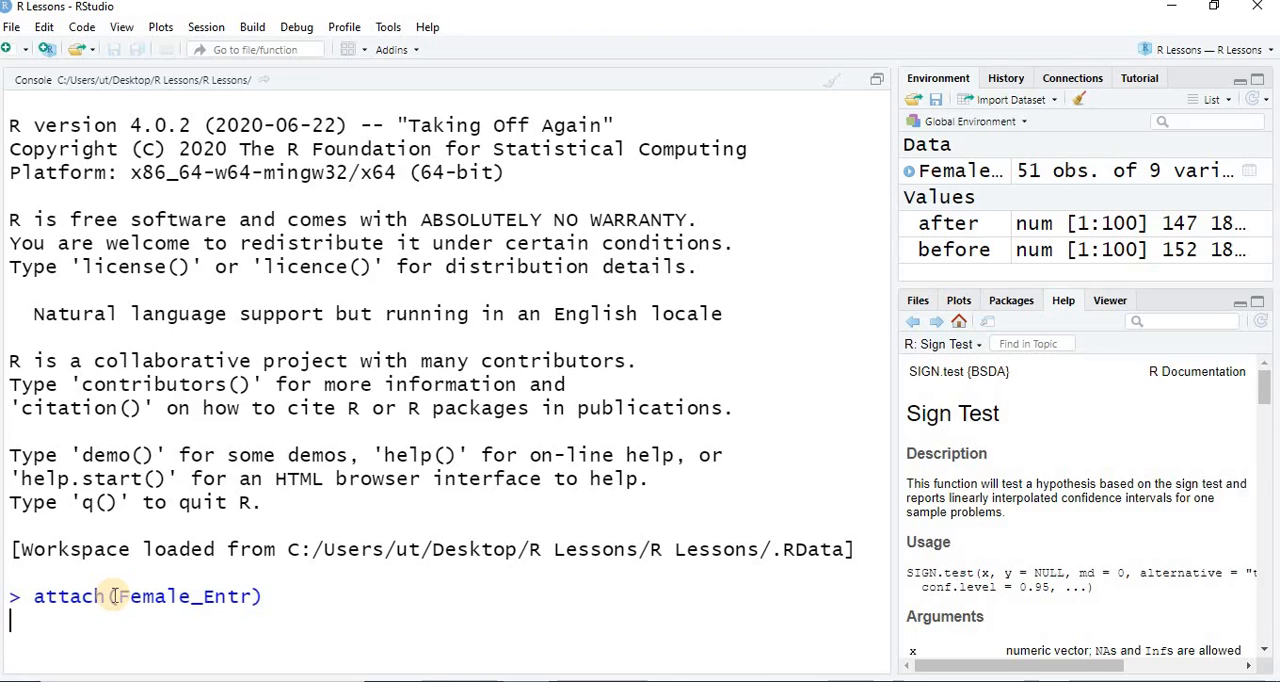
key("Return")
type("women")
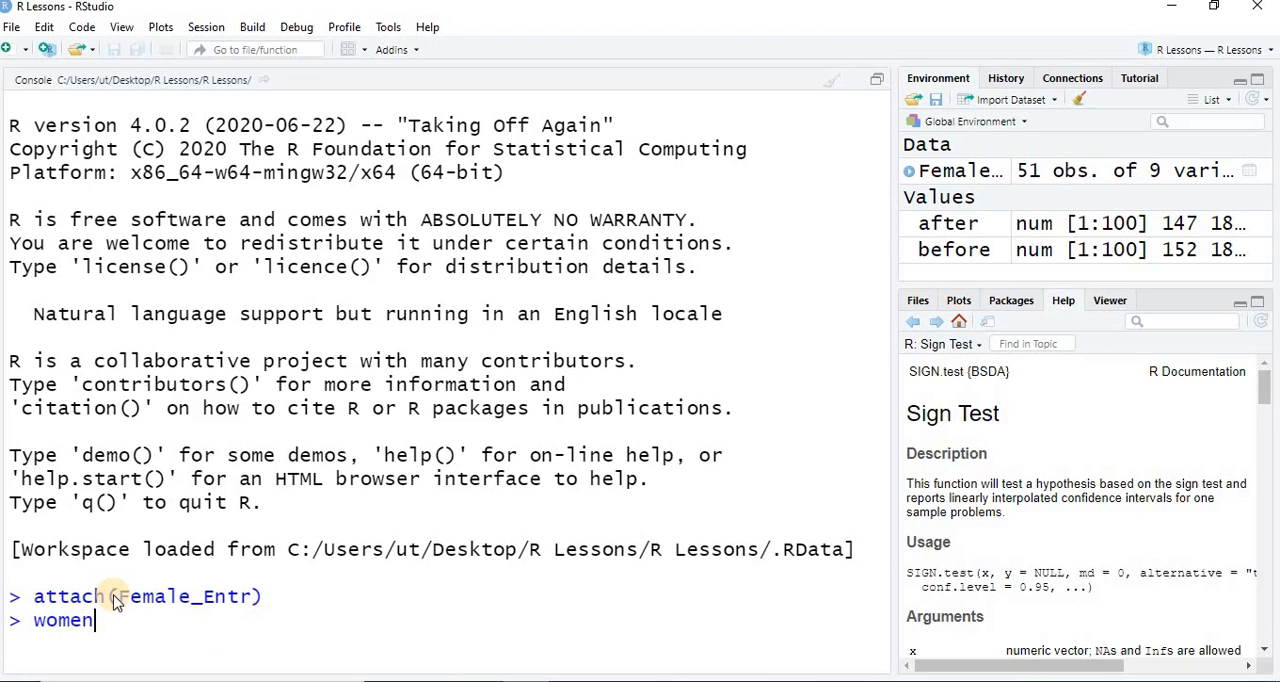
left_click(115, 601)
key("Return")
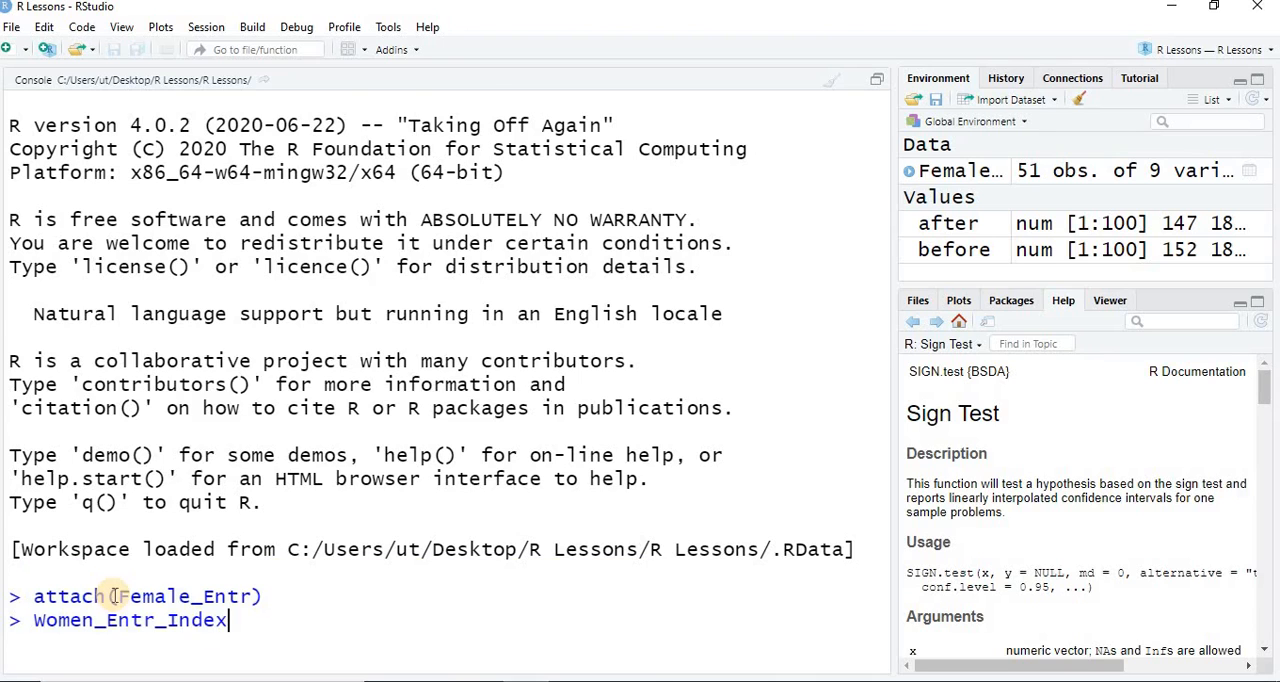
key("Return")
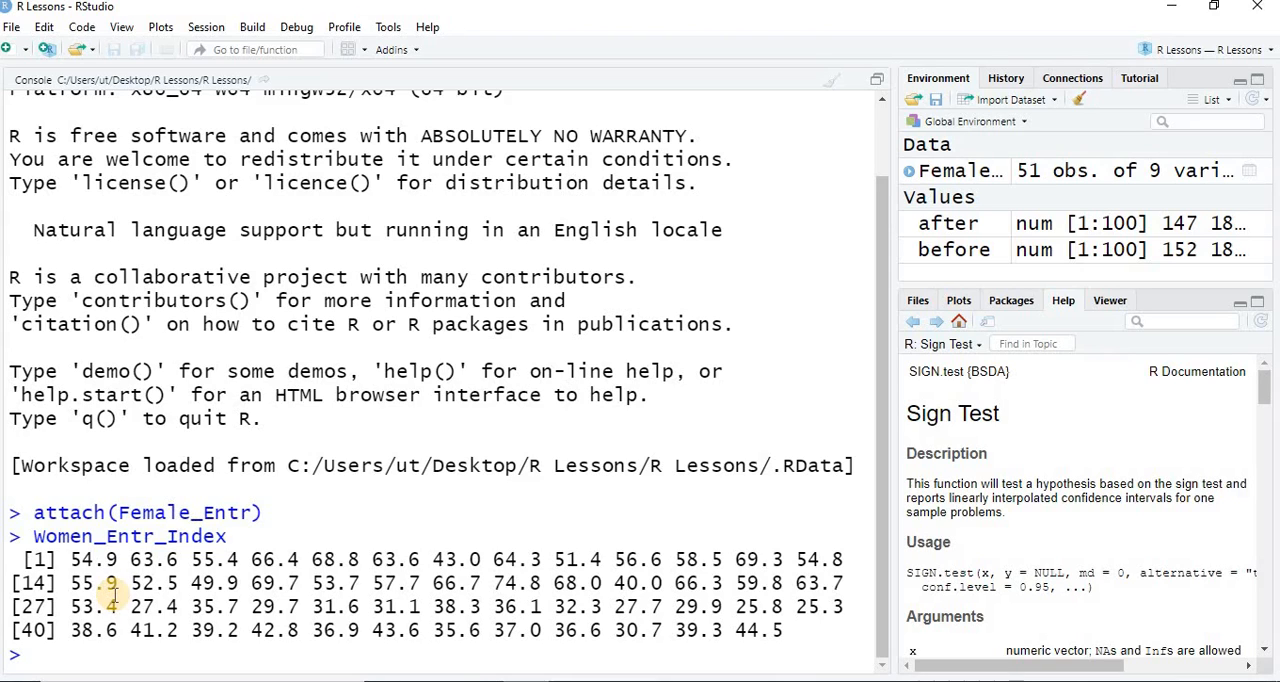
- Run a Shapiro-Wilk normality test on Women_Entr_Index with shapiro.test
type("shapi")
key("Tab")
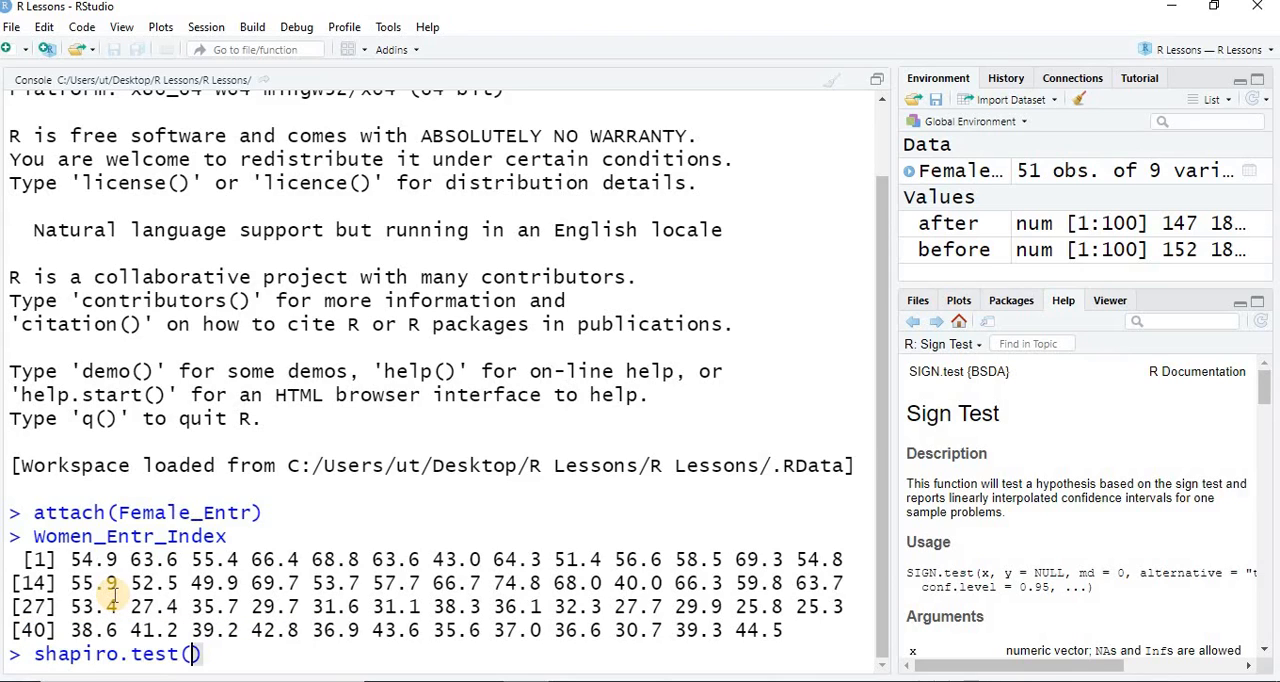
type("women")
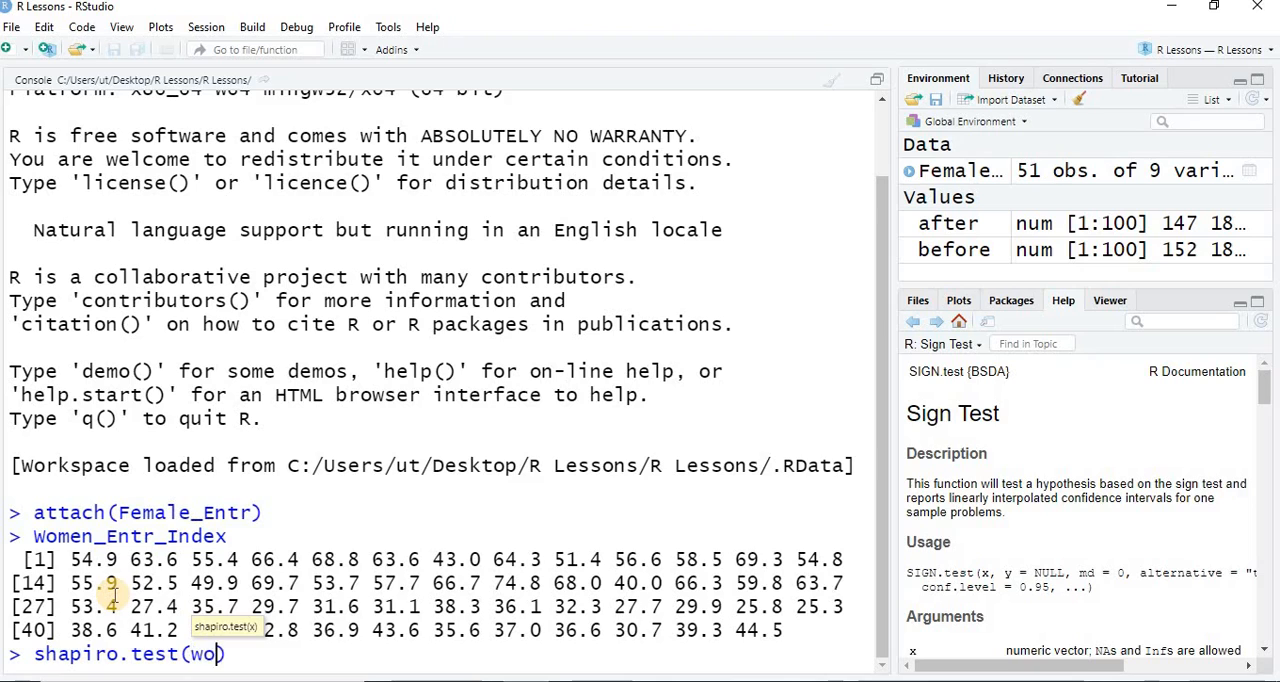
key("Down")
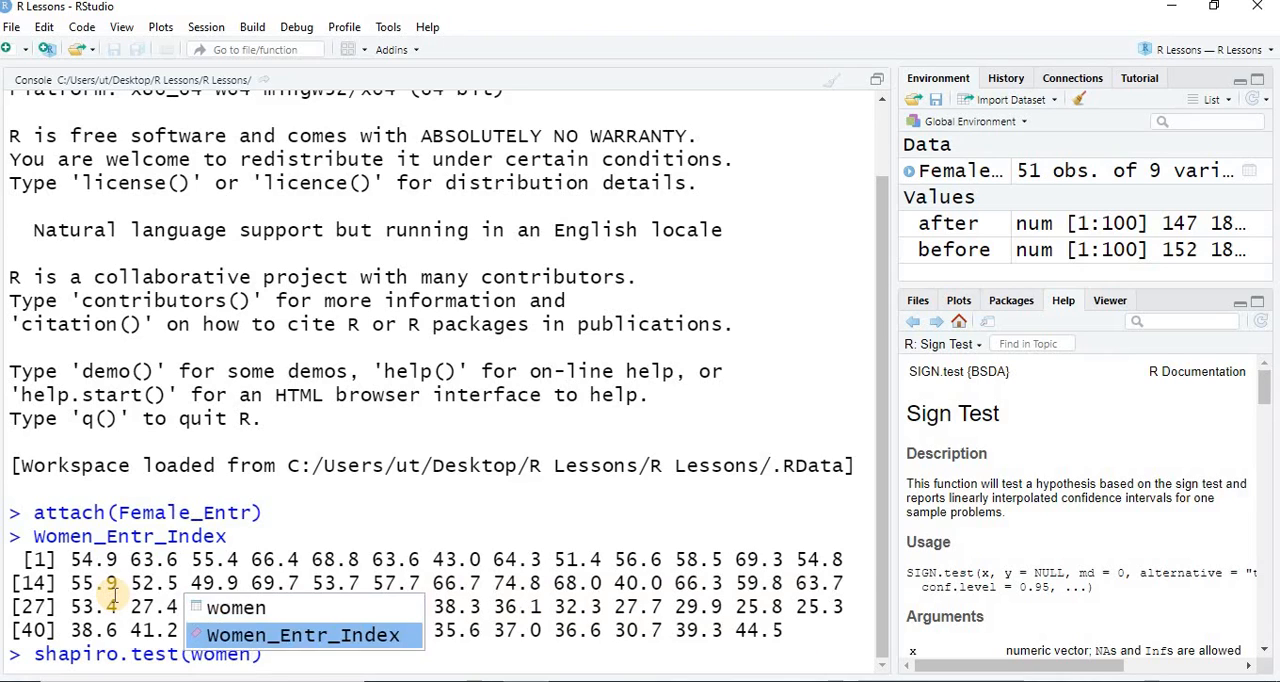
key("Return")
key("Return")
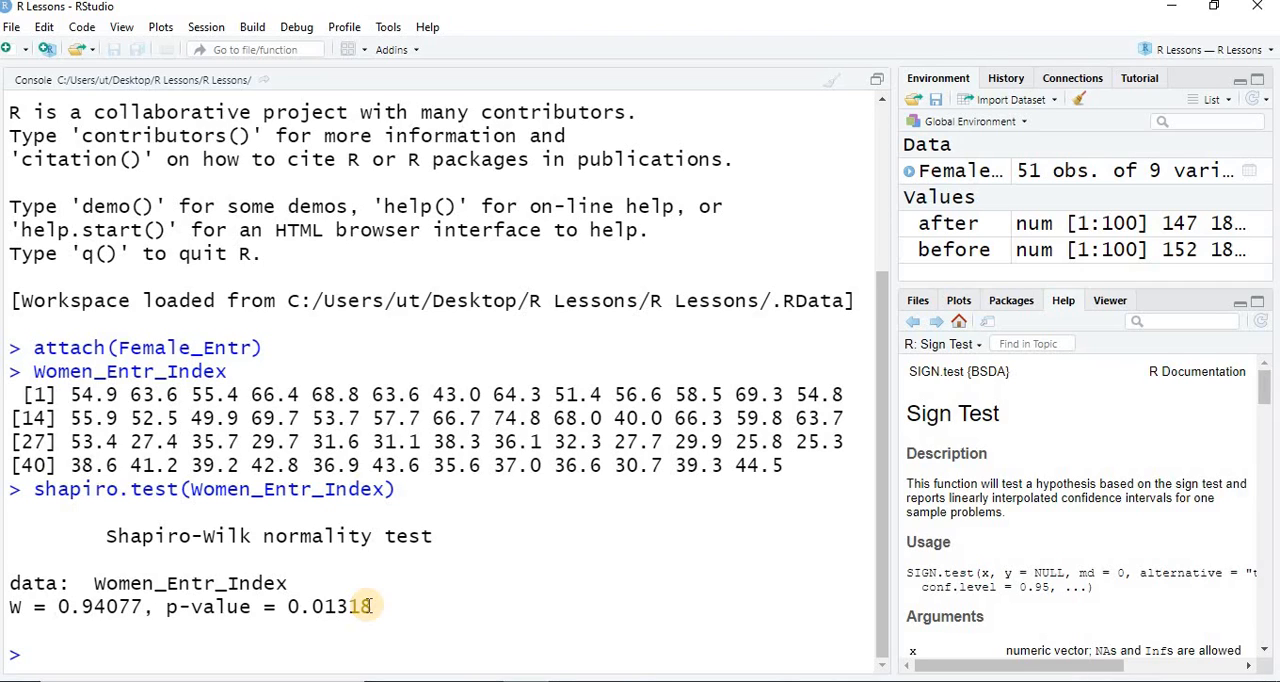
- Load the BSDA package with require(BSDA)
type("requir")
key("Tab")
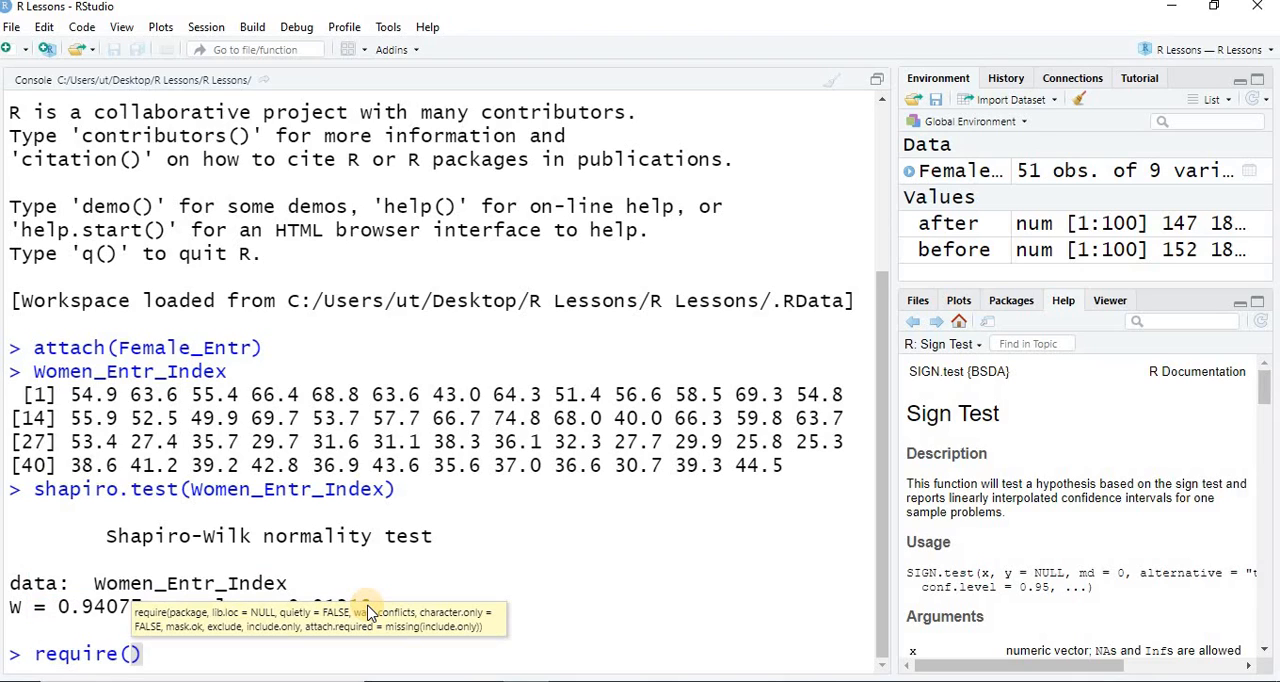
type("BSDA")
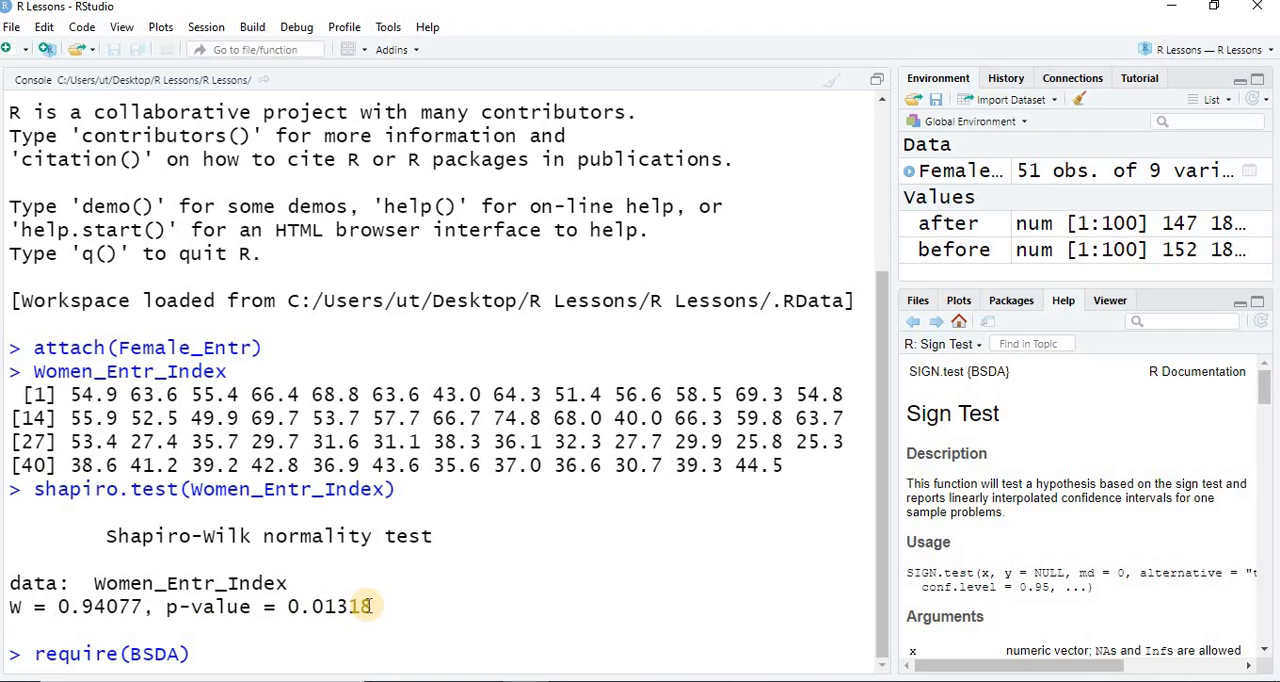
key("Return")
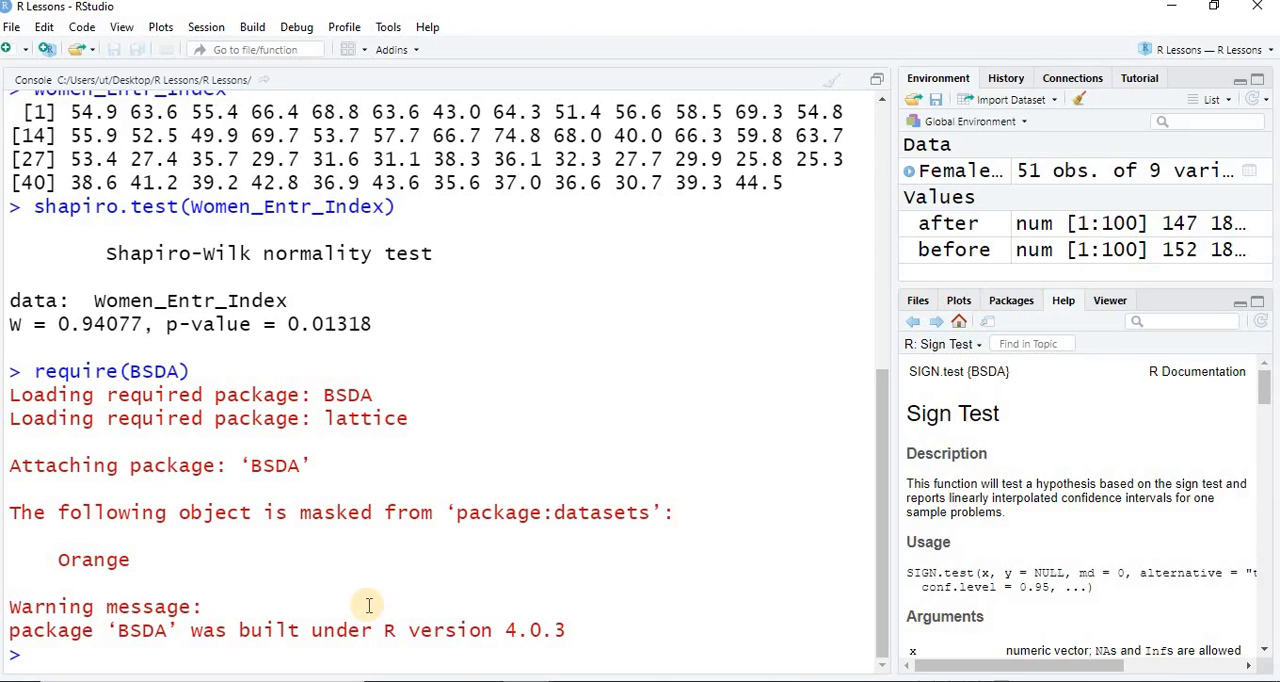
- Run a one-sample SIGN.test on Women_Entr_Index with md=60 and alternative = "two.sided"
type("Sign")
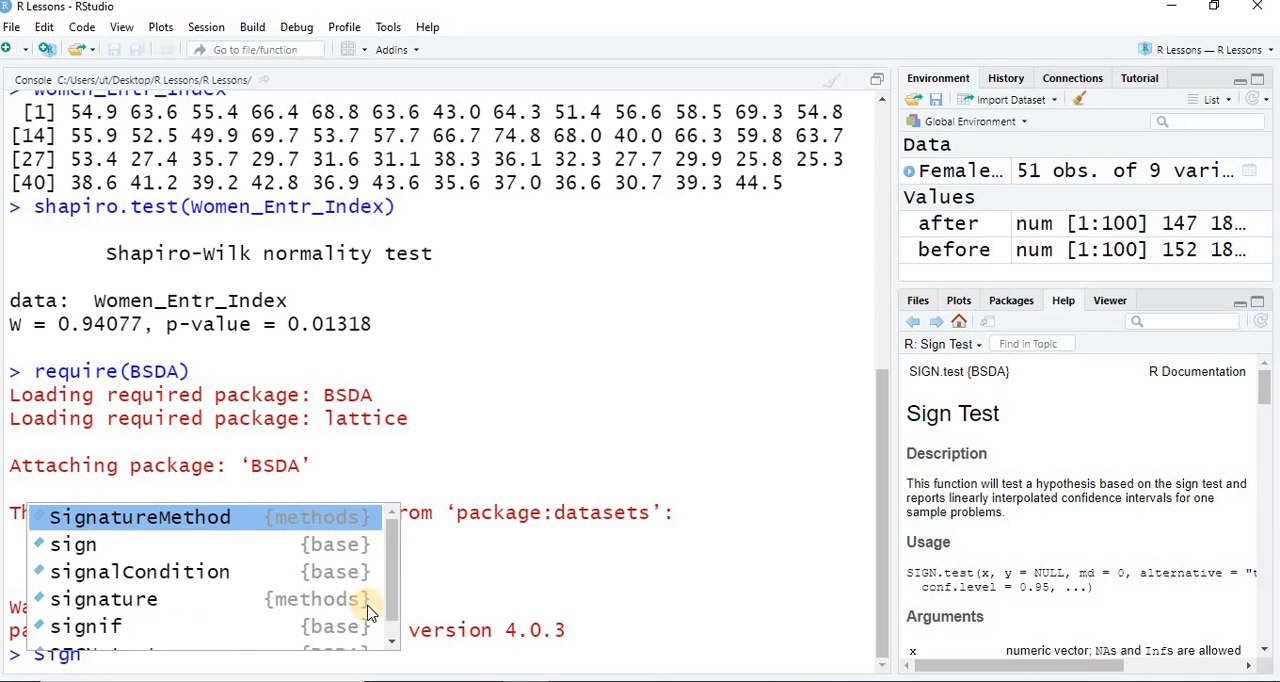
type(".te")
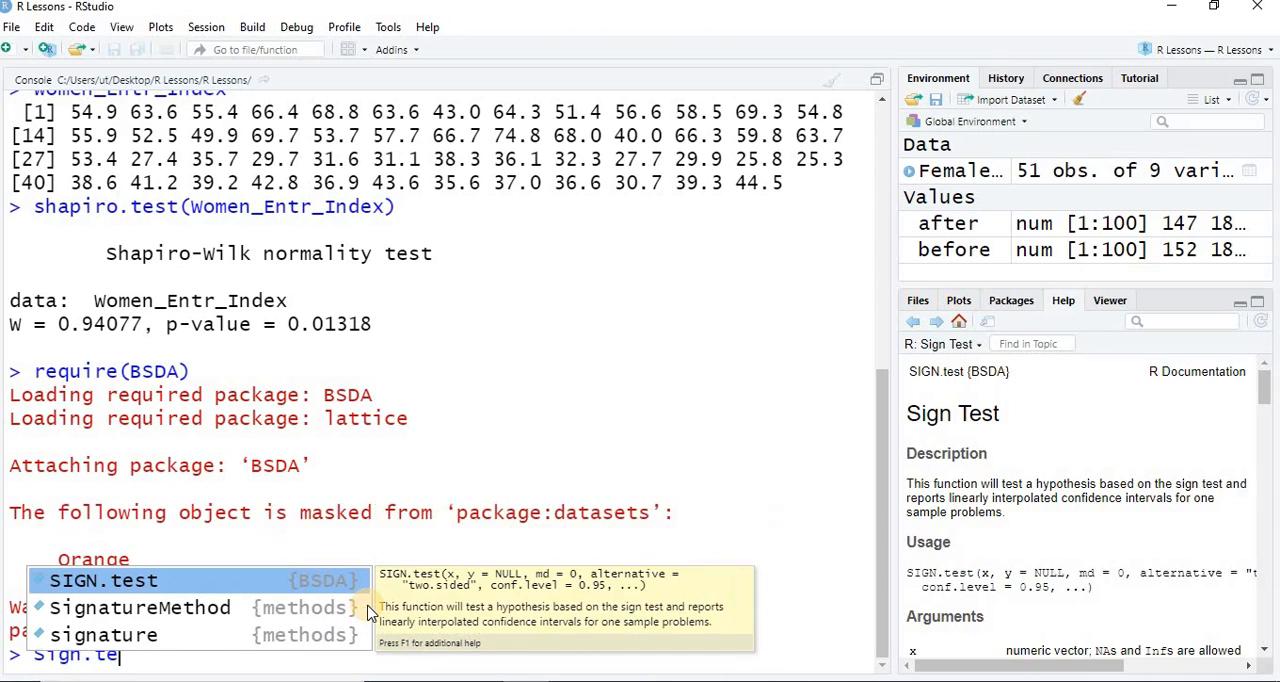
key("Tab")
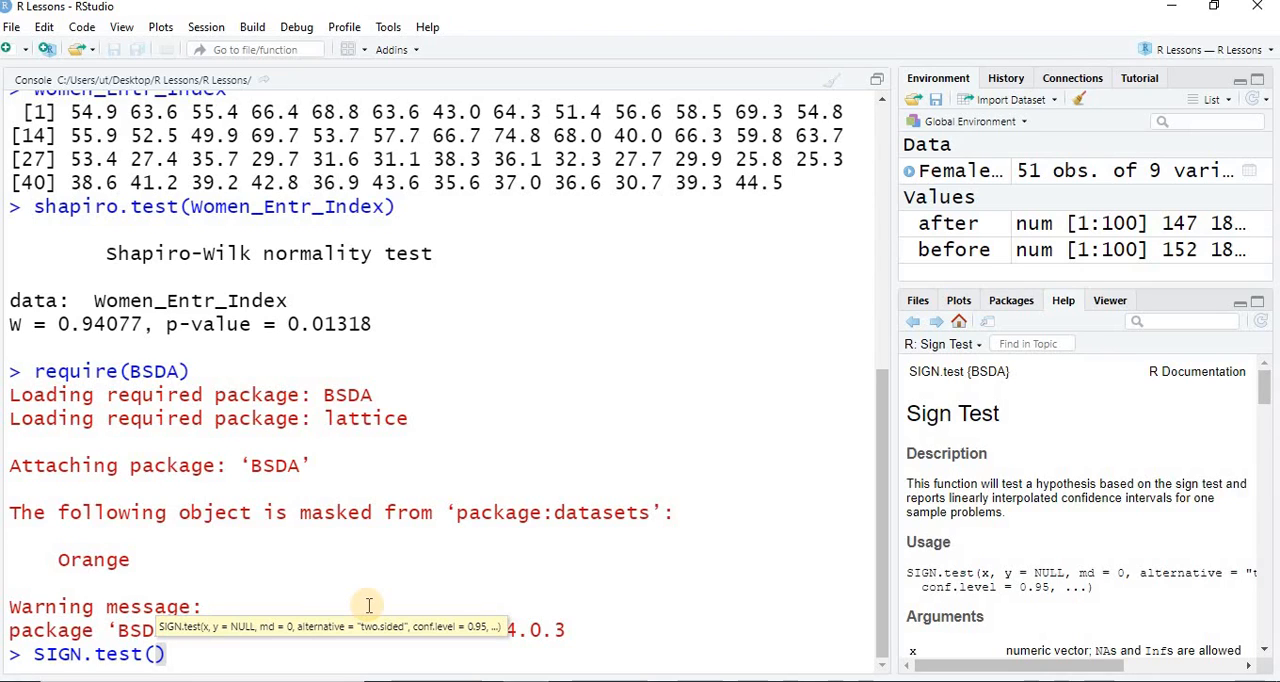
type("women")
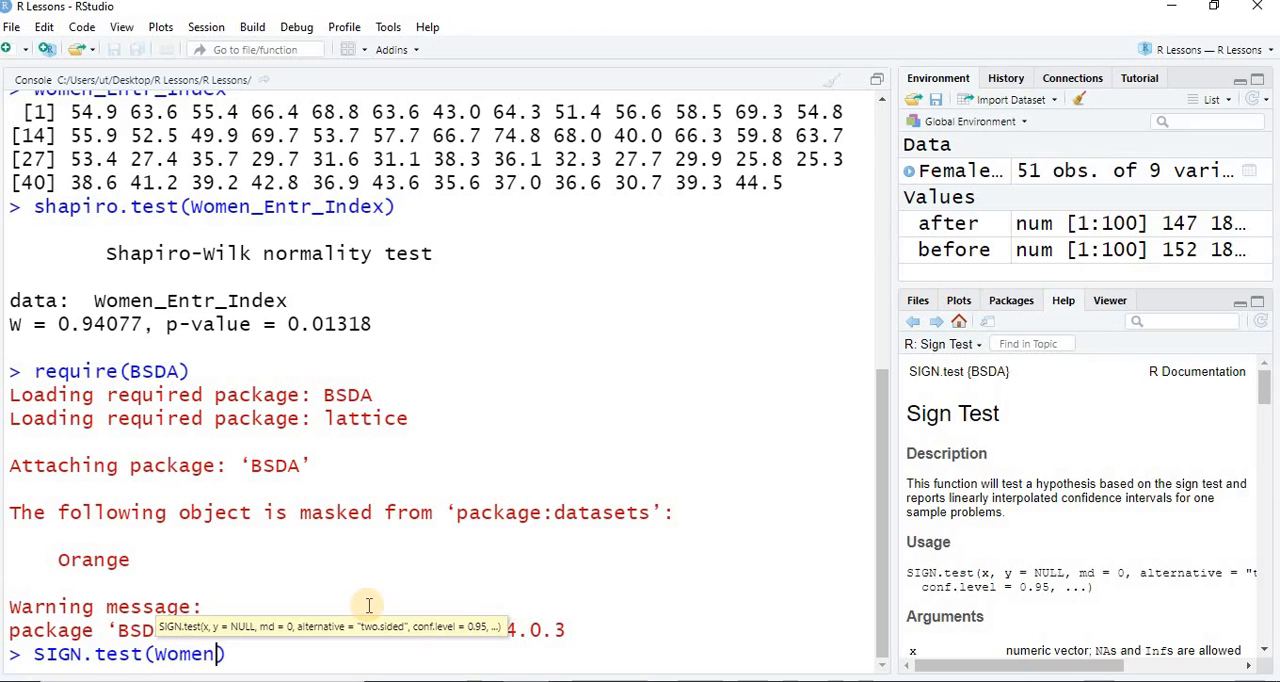
left_click(370, 612)
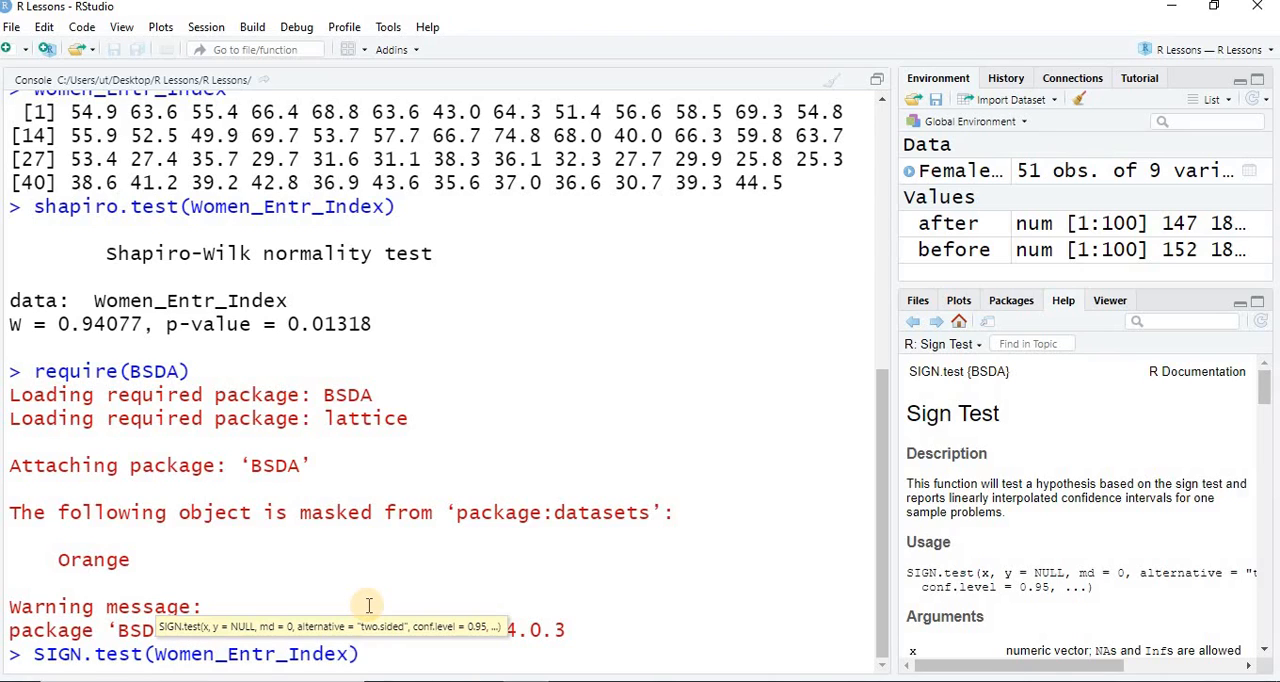
type(", md")
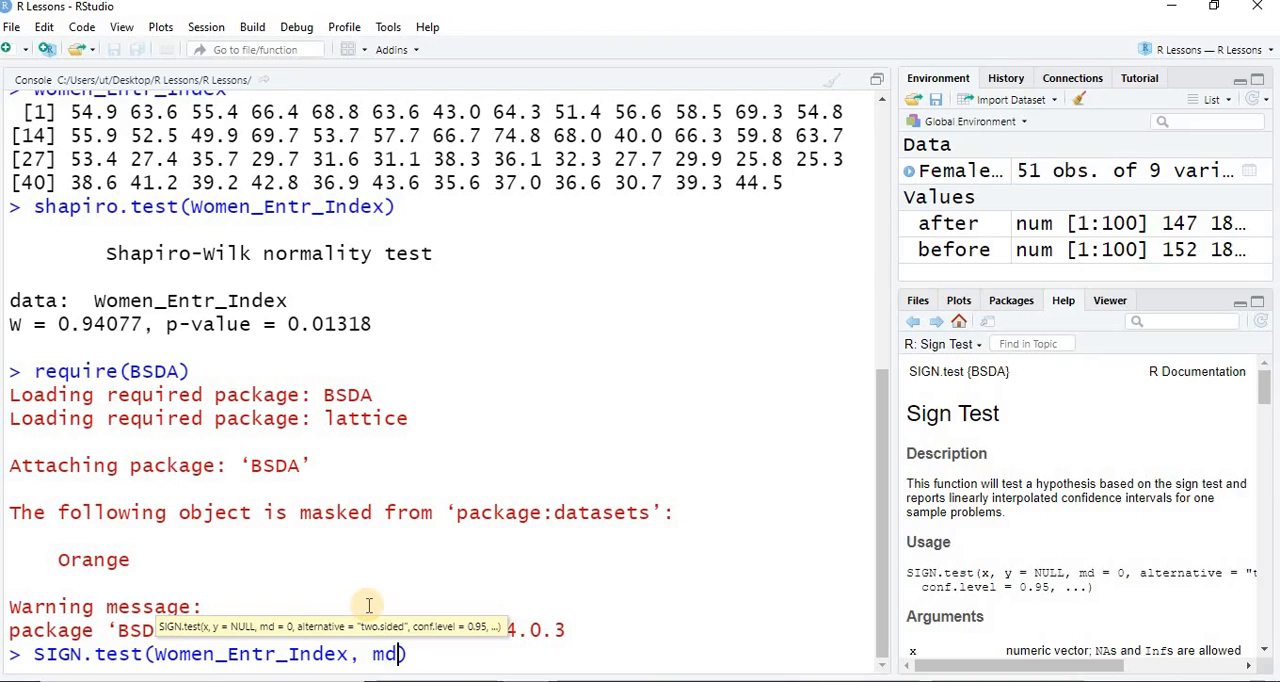
type("=")
type("60")
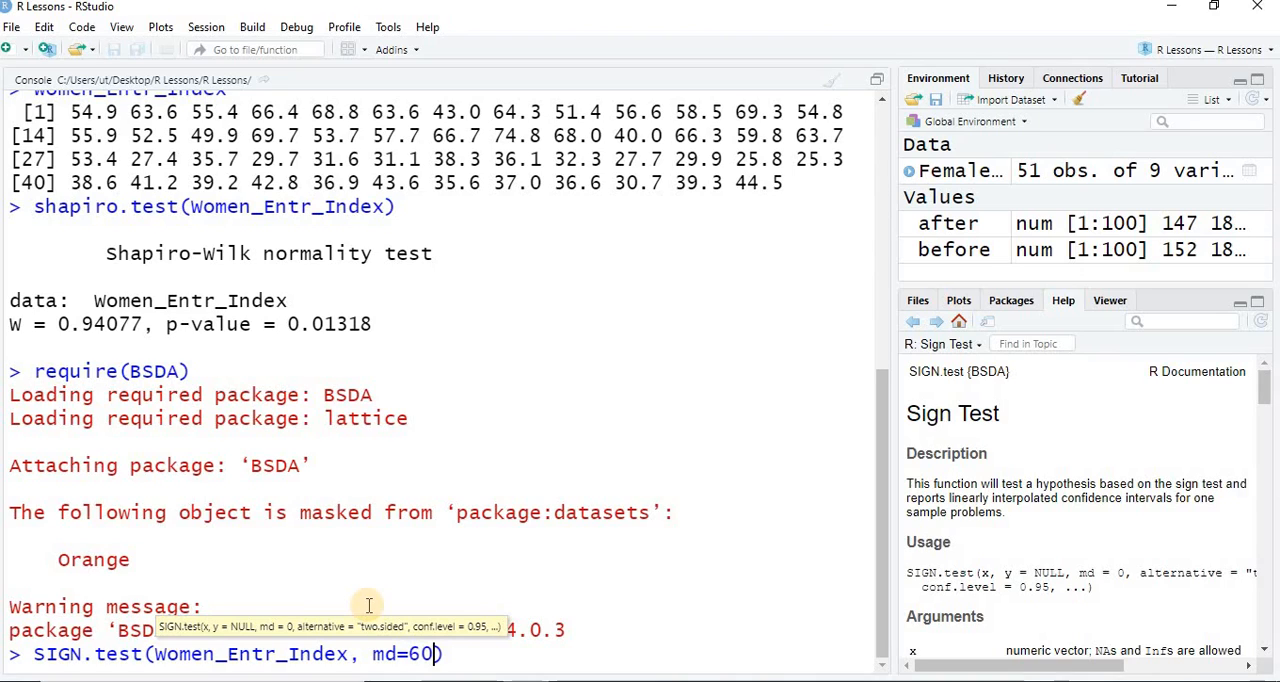
type(", alt")
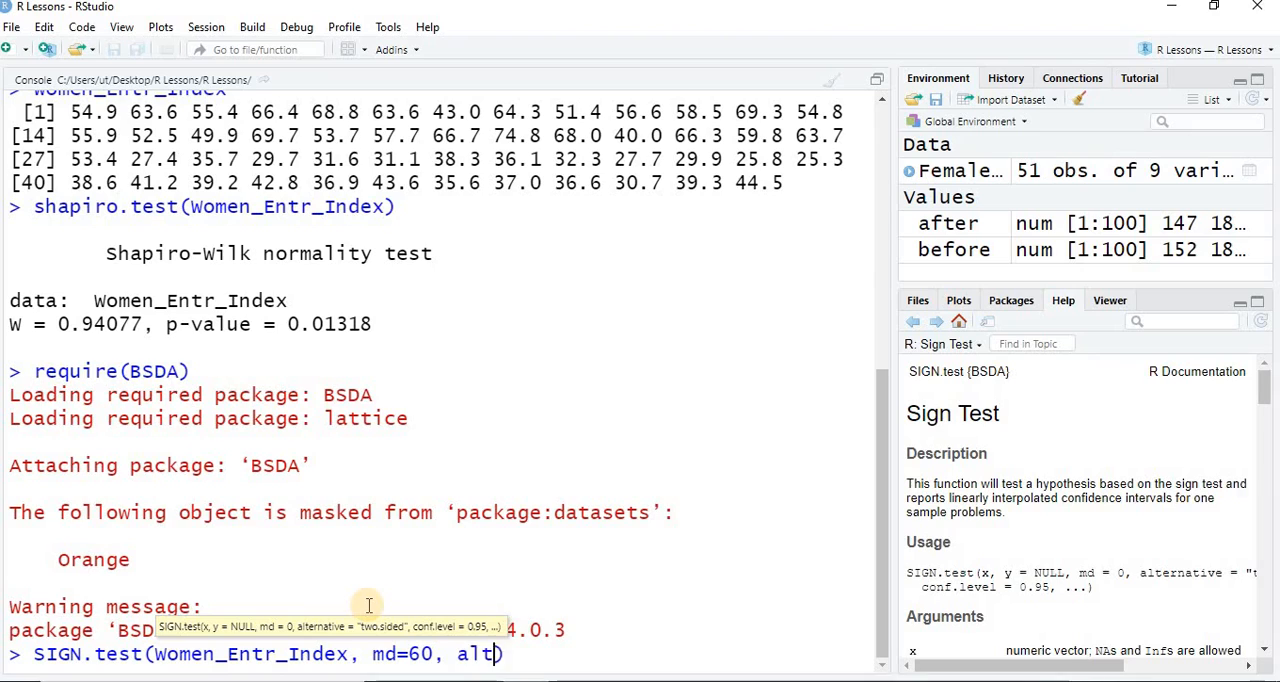
type("er")
key("Tab")
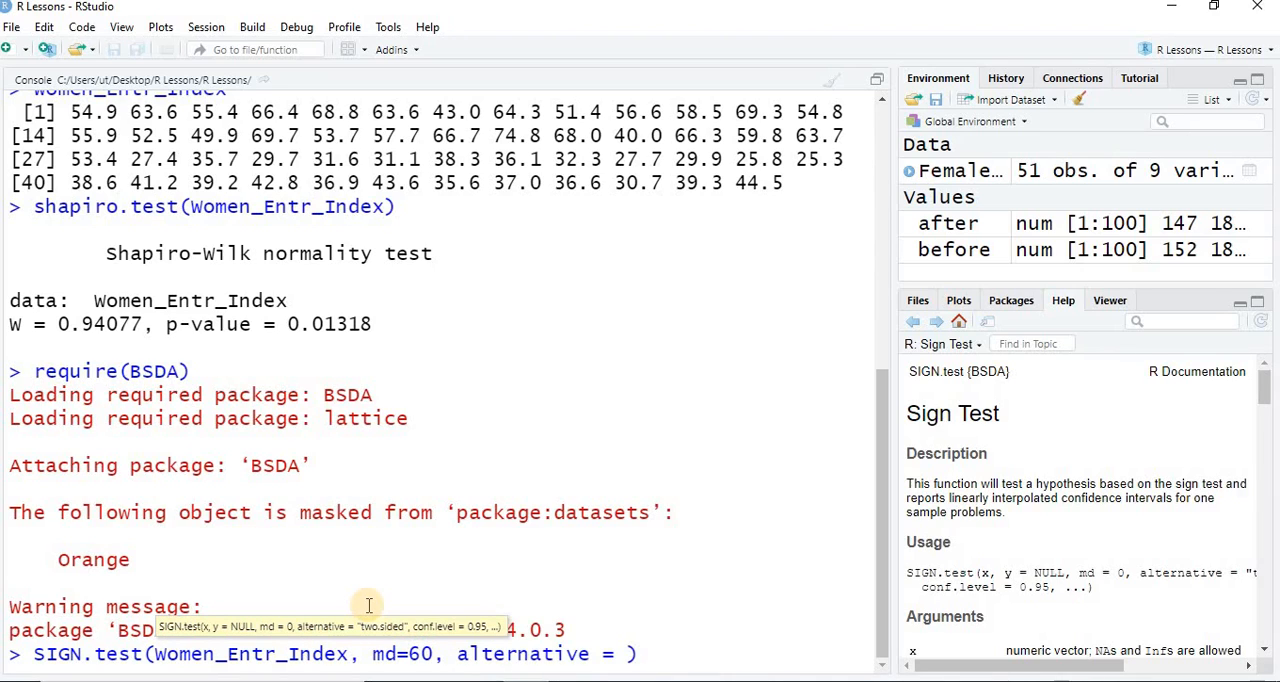
type("\"two.sided")
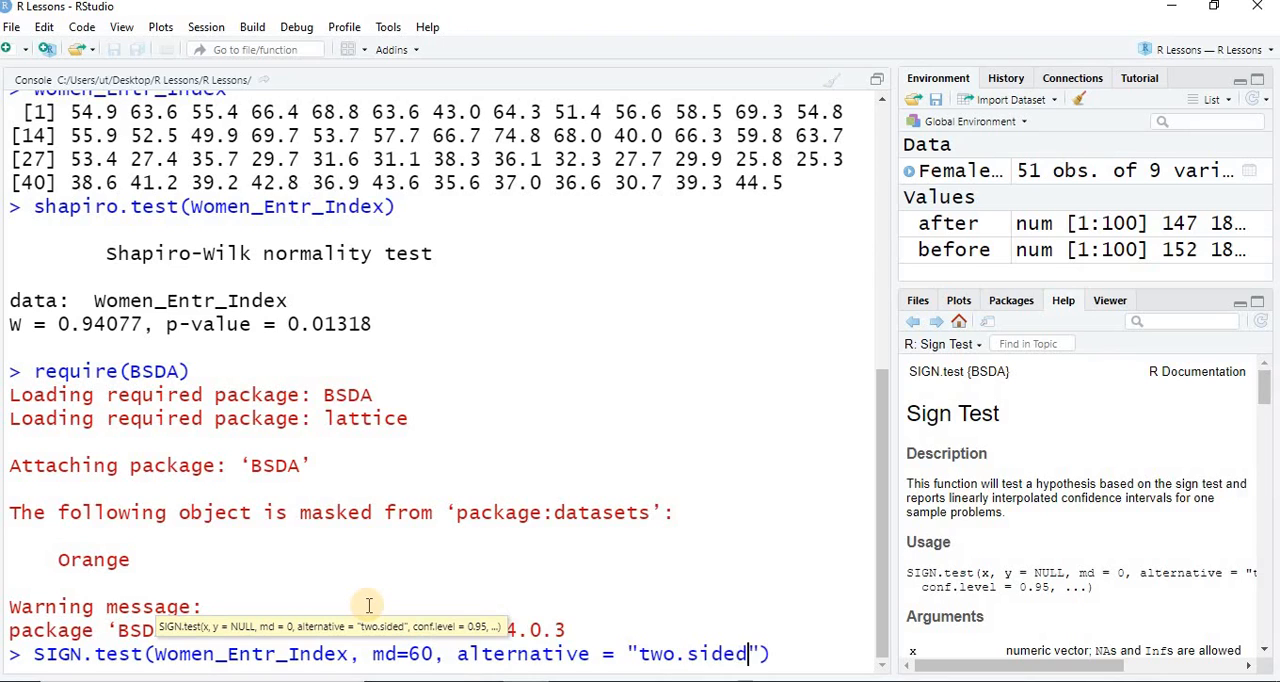
key("Return")
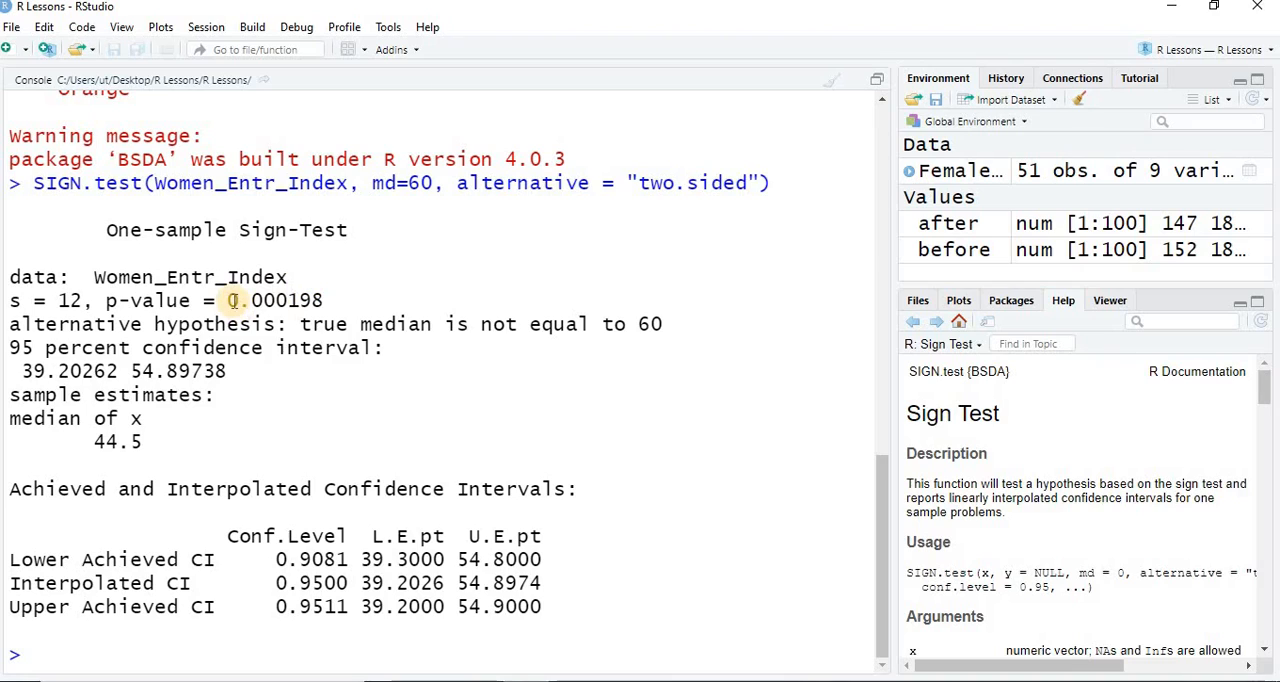
- Examine the p-value and the 95 percent confidence interval limits in the sign test output
left_click_drag(230, 300, 287, 300)
left_click(295, 298)
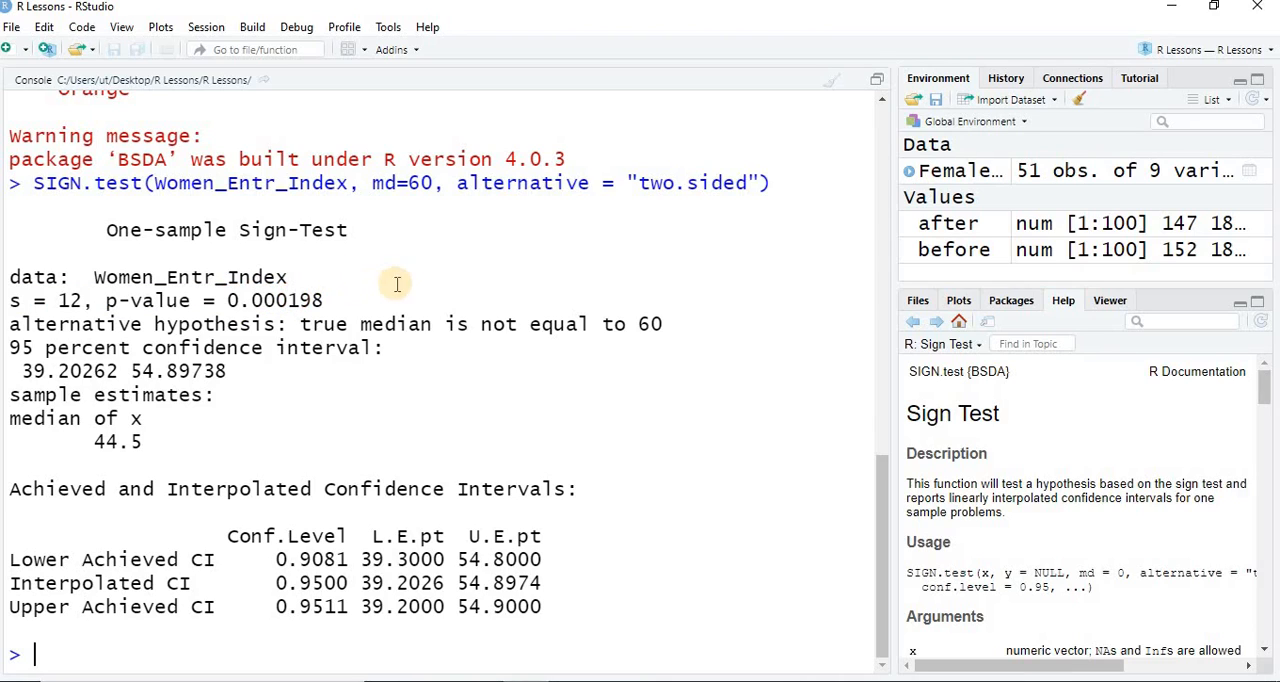
left_click_drag(324, 300, 232, 305)
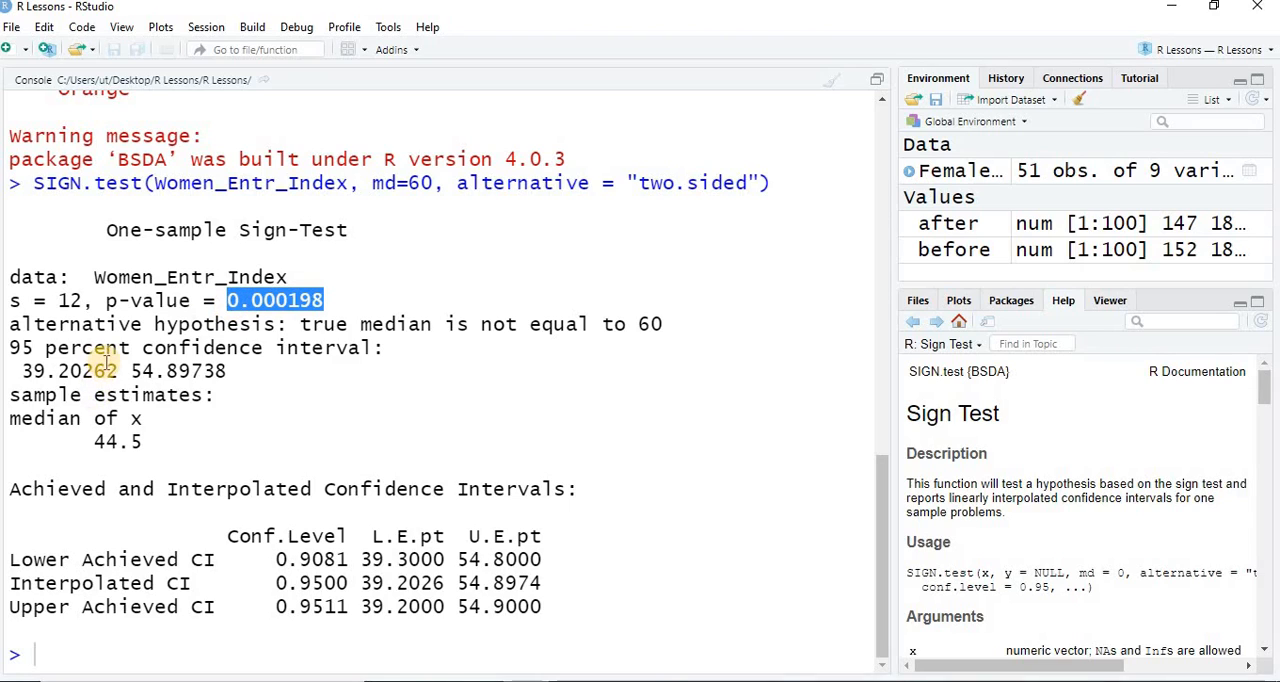
left_click_drag(117, 369, 62, 366)
left_click(43, 370)
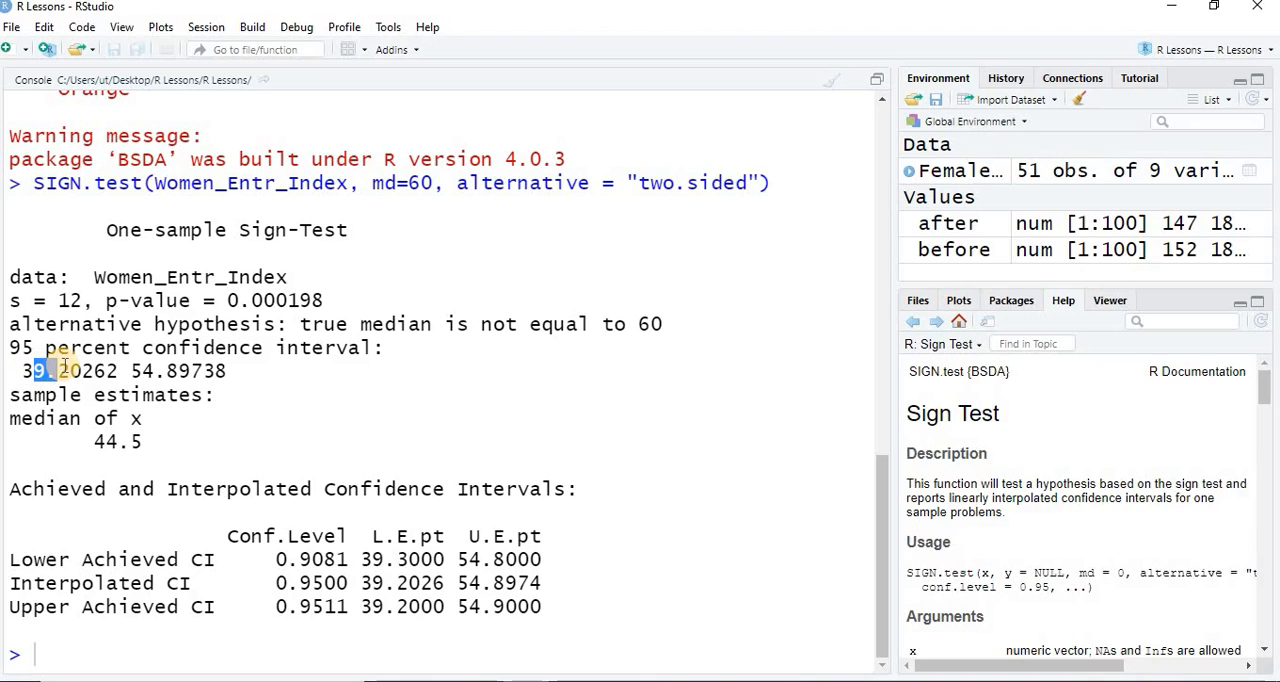
left_click(150, 370)
left_click_drag(150, 370, 205, 370)
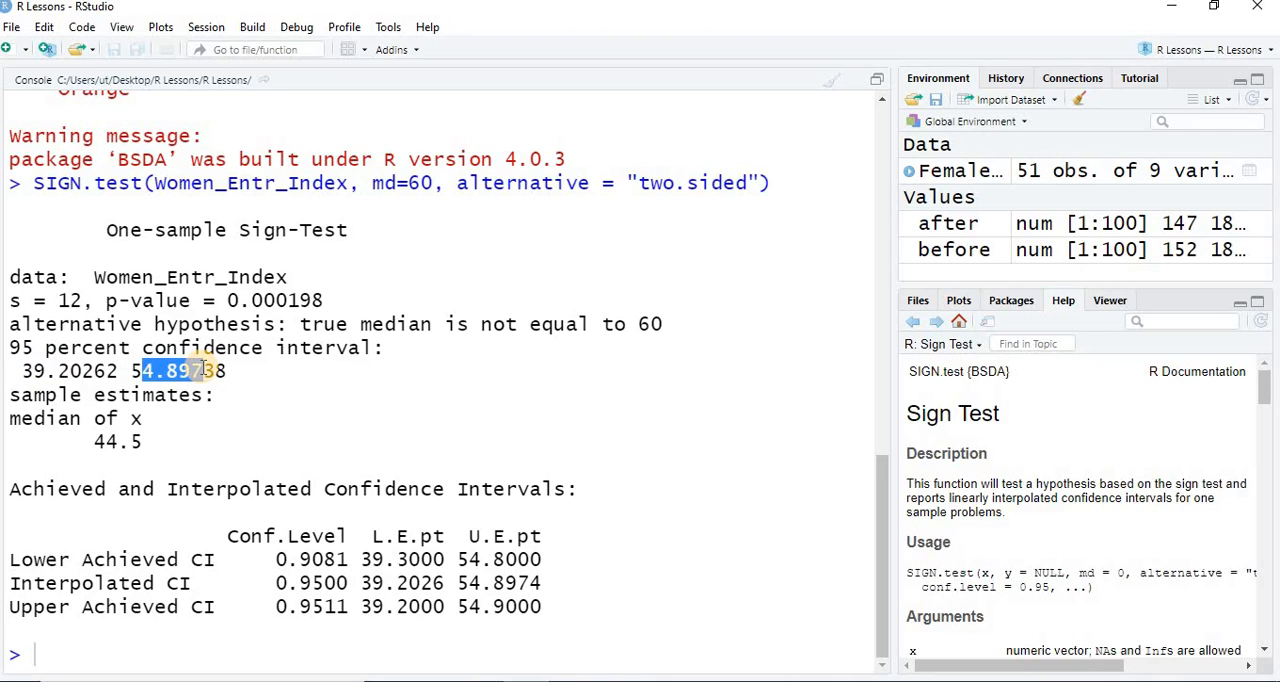